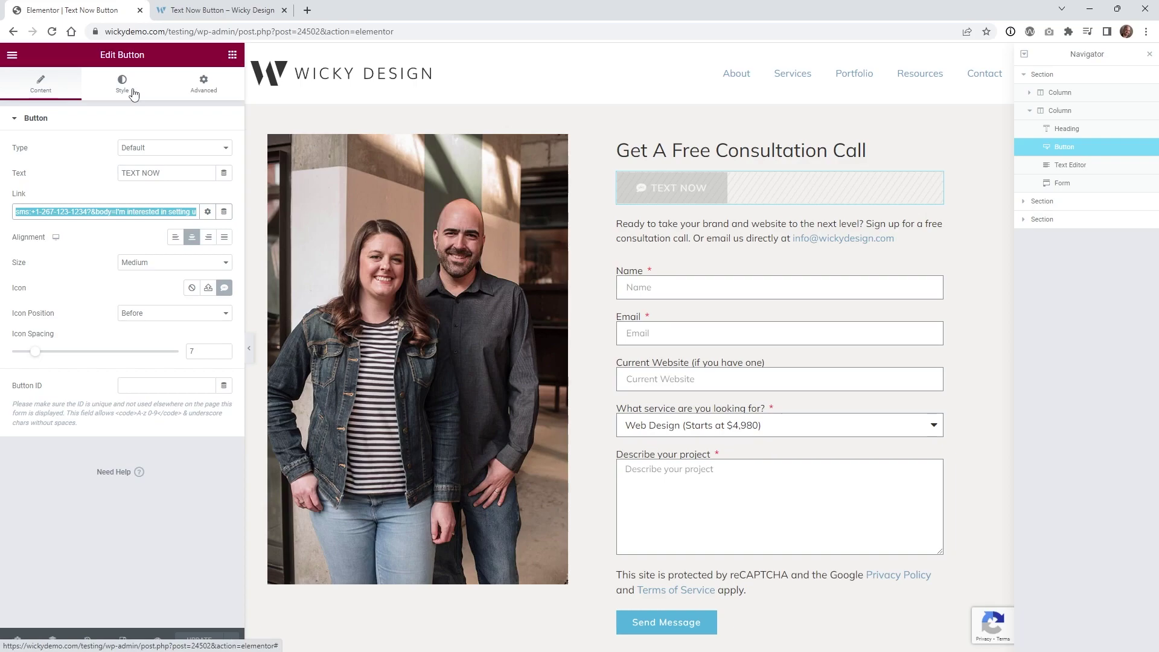
Step: In the Advanced tab's Responsive section, keep Hide On Desktop and Hide On Tablet enabled
{"action": "left_click", "coordinate": [203, 85]}
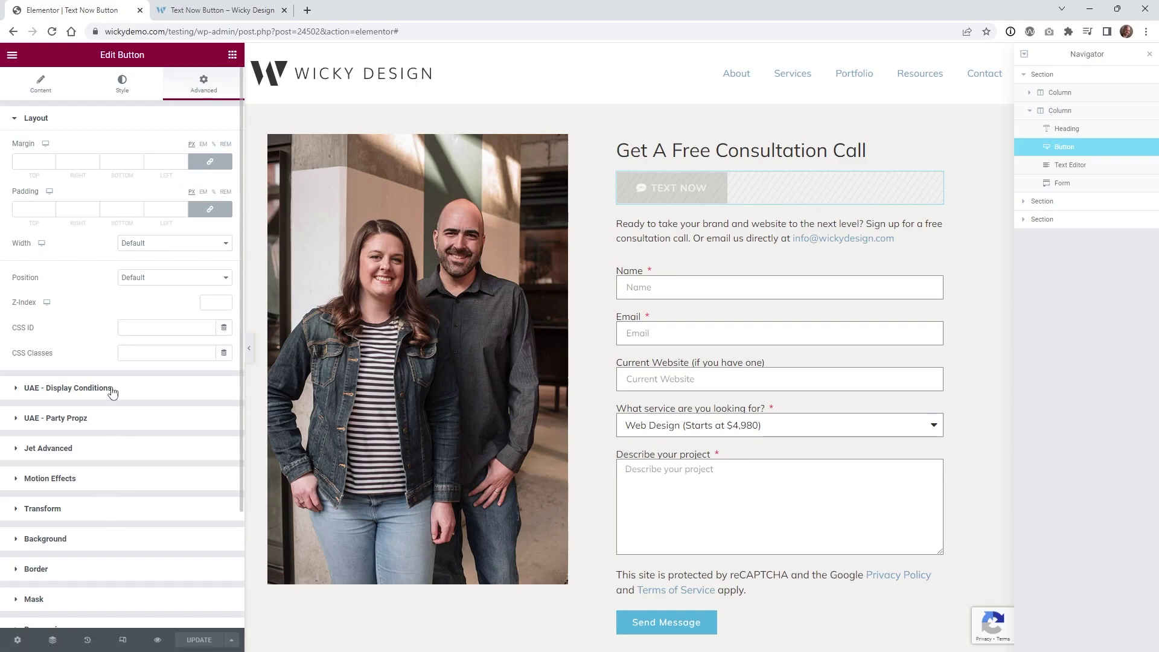
{"action": "scroll", "coordinate": [112, 417], "scroll_direction": "down", "scroll_amount": 2}
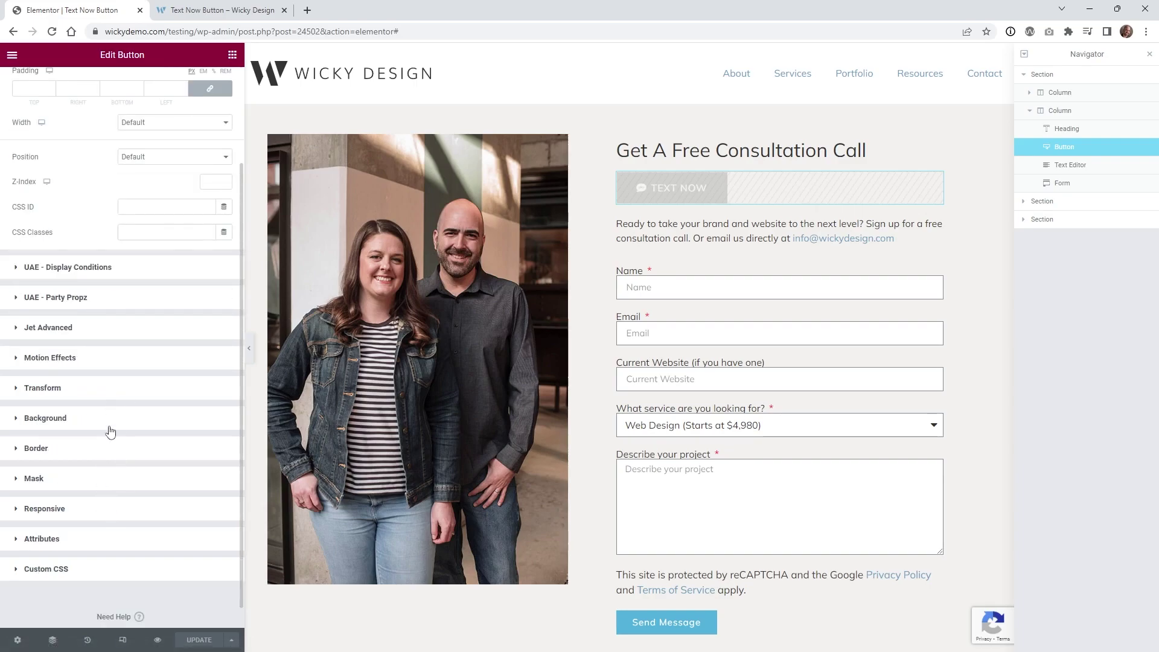
{"action": "left_click", "coordinate": [58, 515]}
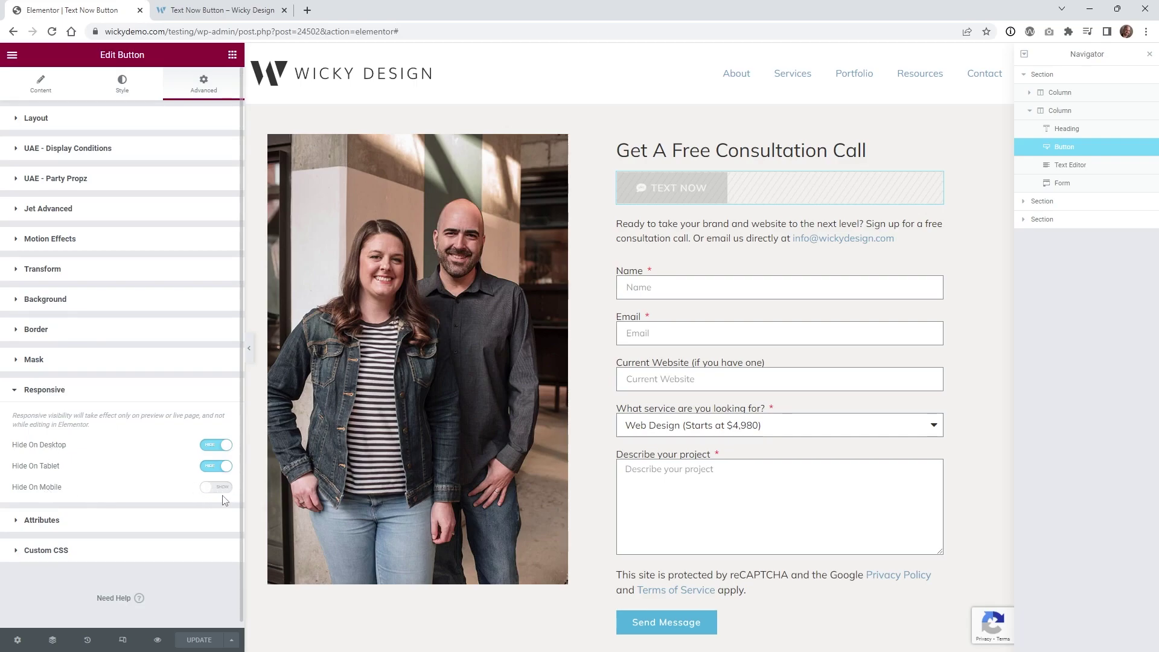
Step: Check the TEXT NOW button in the tablet, mobile and desktop previews, ending on desktop
{"action": "left_click", "coordinate": [122, 641]}
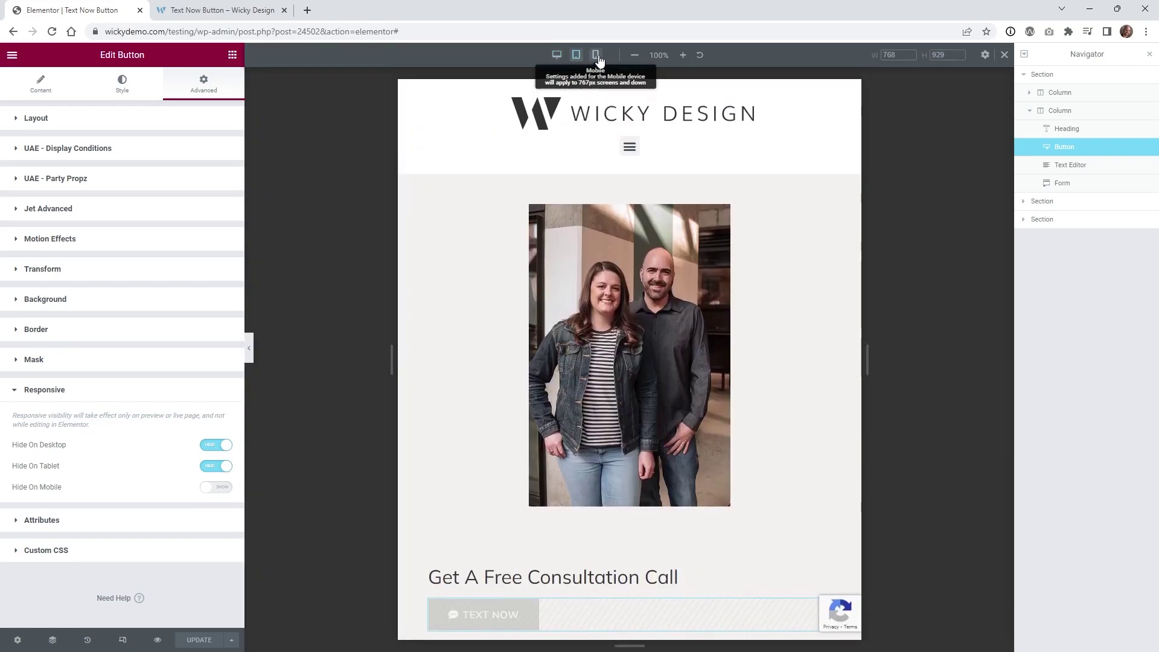
{"action": "left_click", "coordinate": [597, 58]}
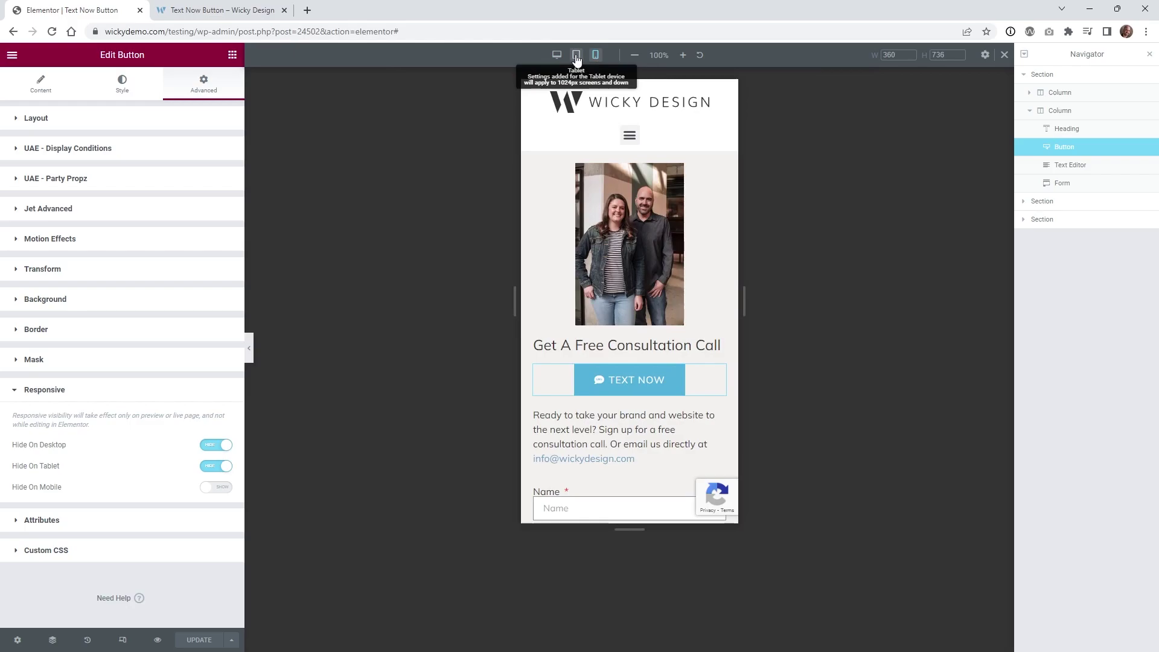
{"action": "left_click", "coordinate": [577, 57]}
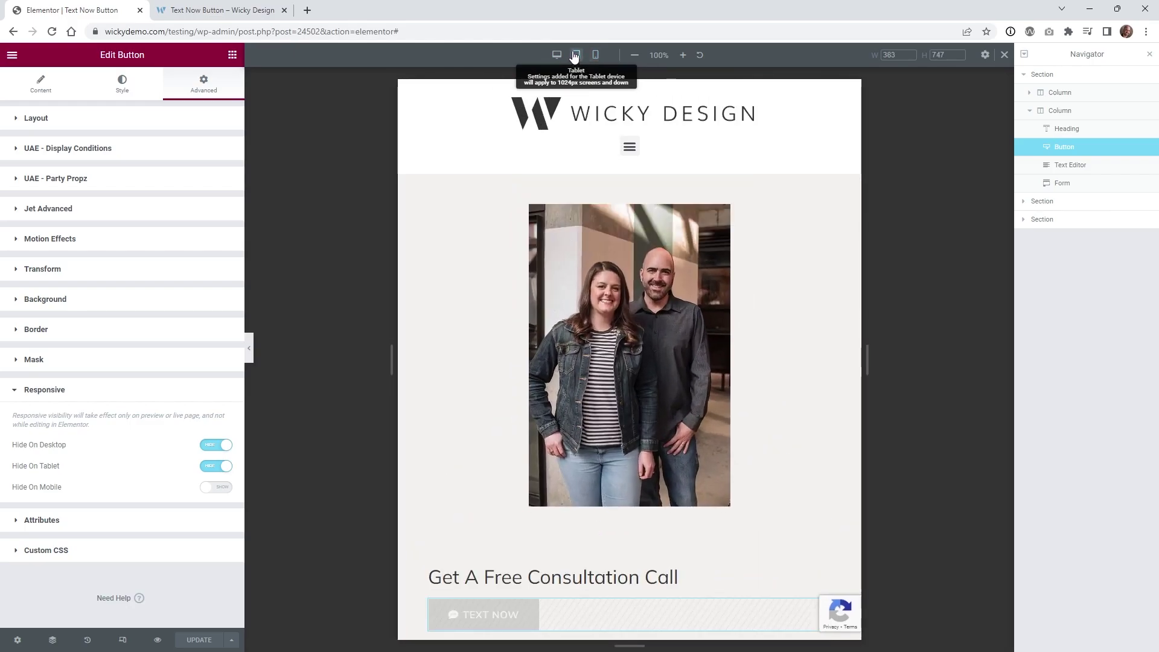
{"action": "left_click", "coordinate": [558, 56]}
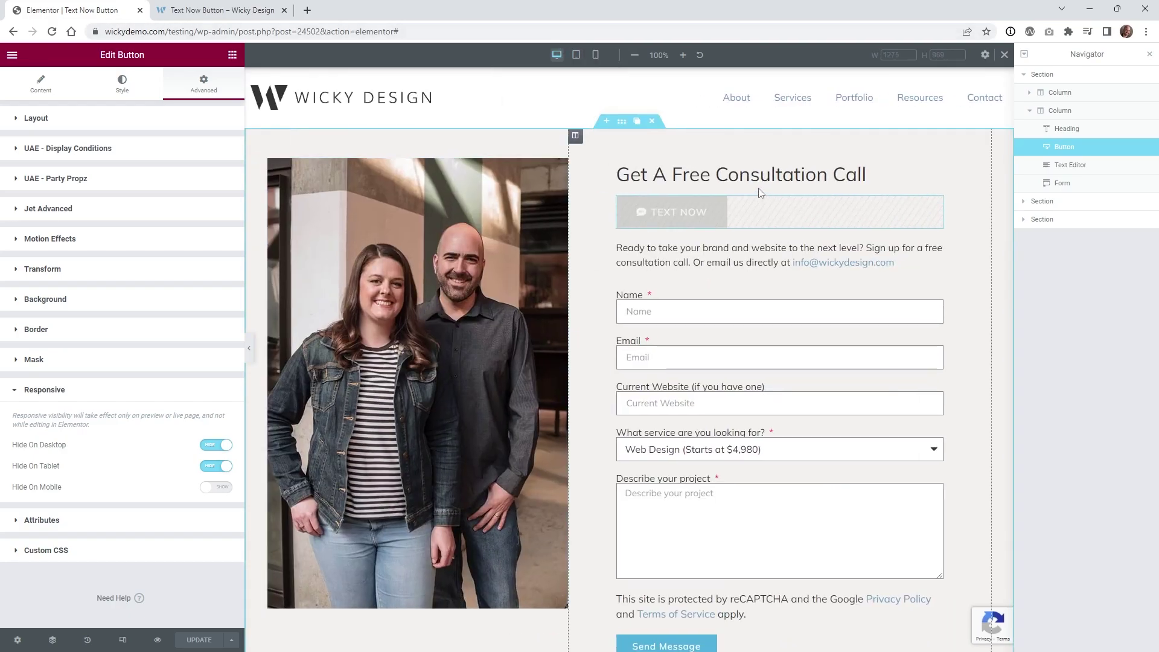
{"action": "left_click", "coordinate": [595, 56]}
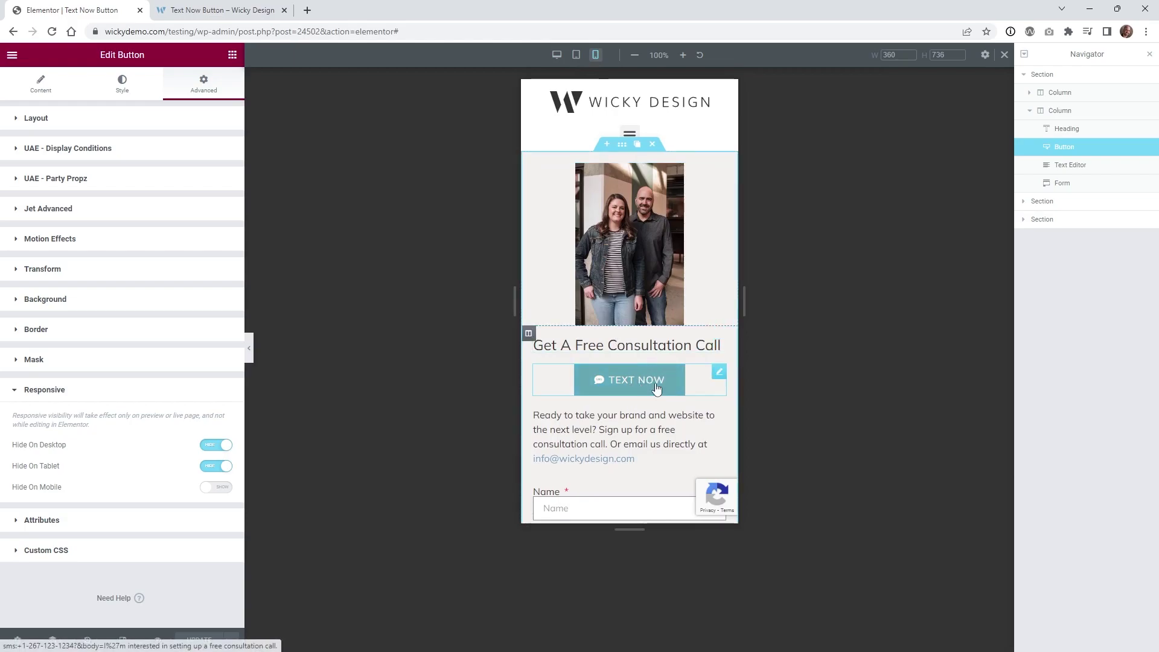
{"action": "left_click", "coordinate": [557, 55]}
Step: In Content settings, review the TEXT NOW label, keep the Sms speech-bubble icon, and focus Link
{"action": "left_click", "coordinate": [41, 84]}
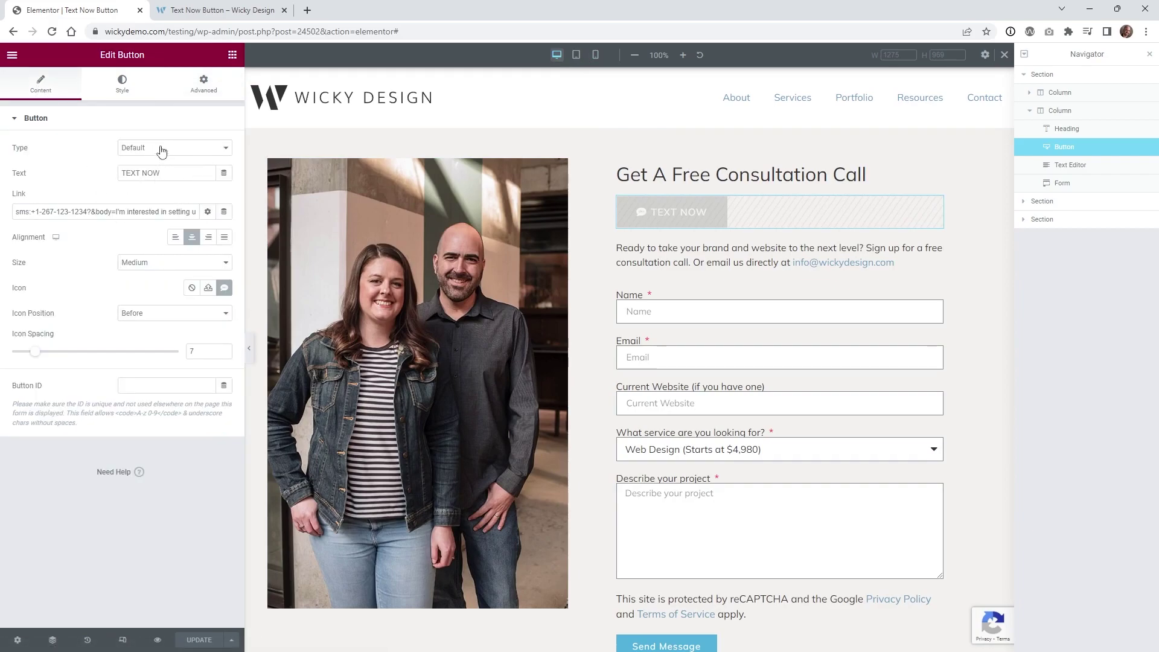
{"action": "left_click", "coordinate": [156, 175]}
{"action": "left_click_drag", "start_coordinate": [181, 172], "coordinate": [109, 183]}
{"action": "left_click", "coordinate": [208, 287]}
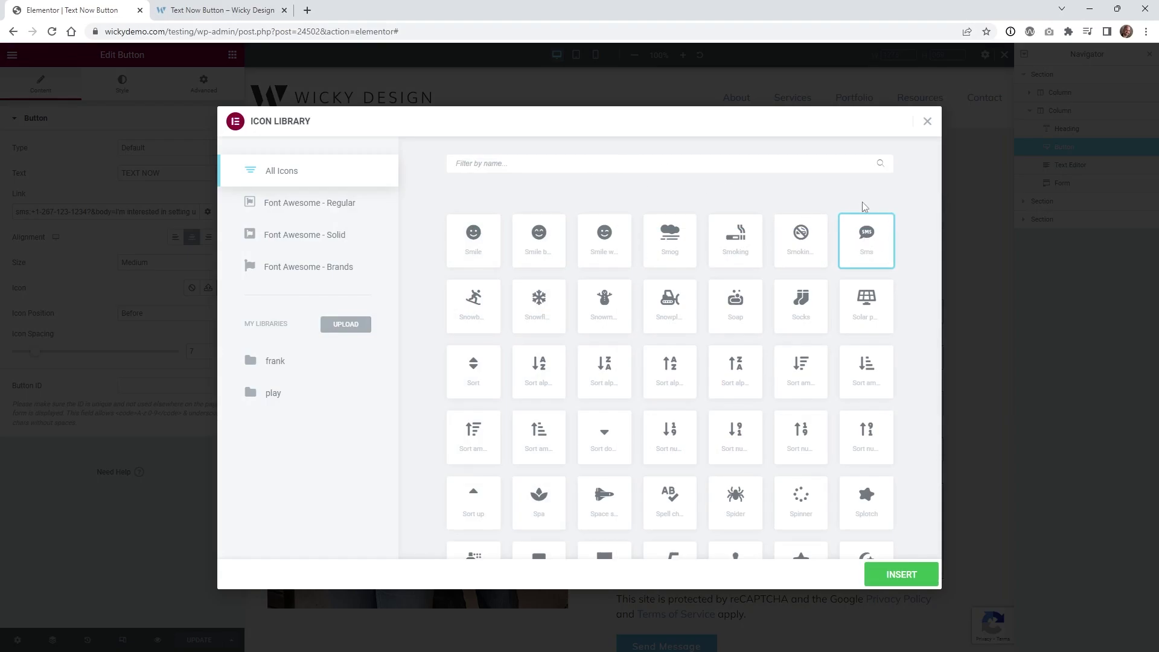
{"action": "left_click", "coordinate": [928, 121]}
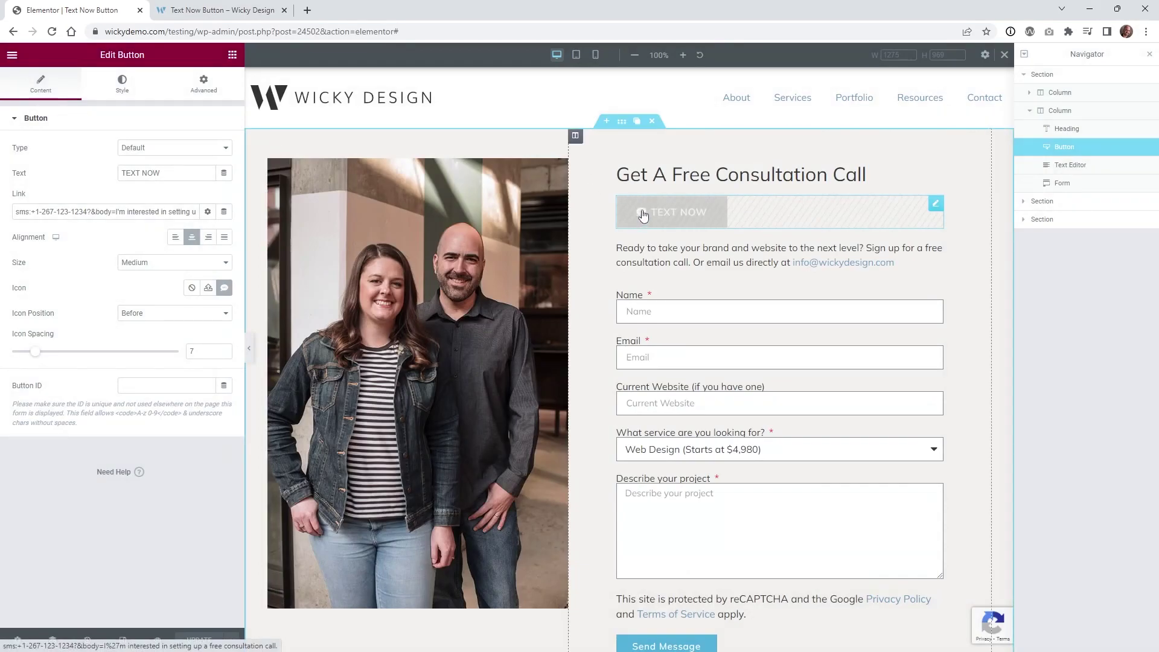
{"action": "left_click", "coordinate": [66, 212]}
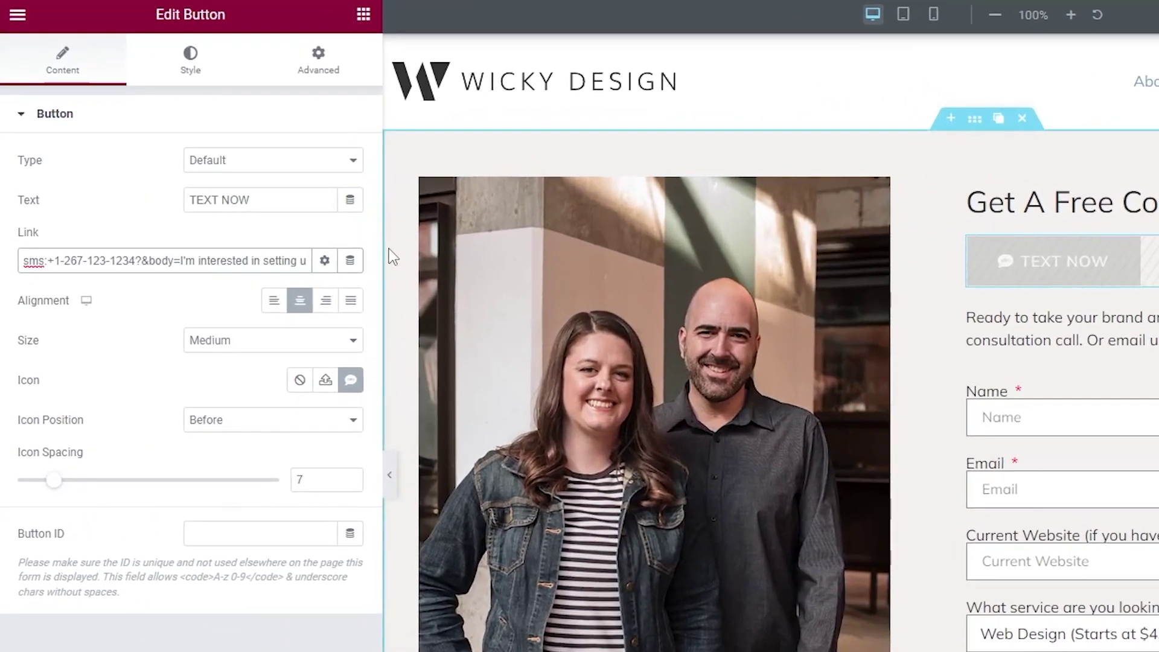
Step: Widen the panel and review the sms: link, retyping the hyphen after the country code
{"action": "left_click_drag", "start_coordinate": [421, 248], "coordinate": [642, 248]}
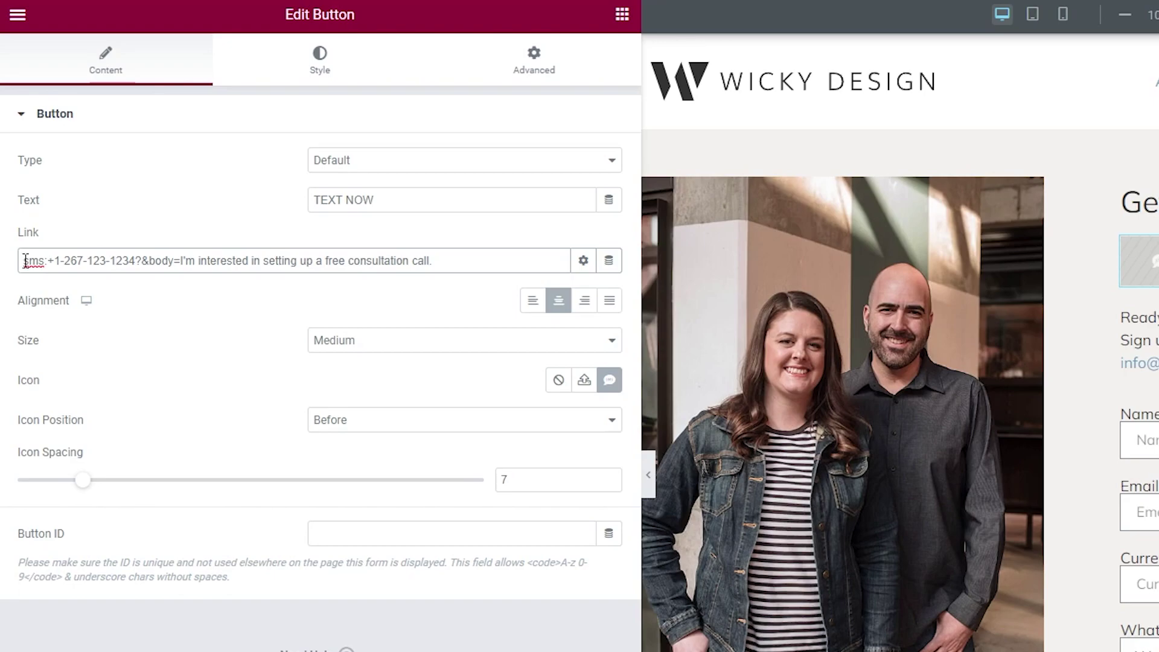
{"action": "left_click", "coordinate": [63, 261]}
{"action": "key", "text": "BackSpace"}
{"action": "type", "text": "-"}
{"action": "left_click_drag", "start_coordinate": [87, 261], "coordinate": [136, 261]}
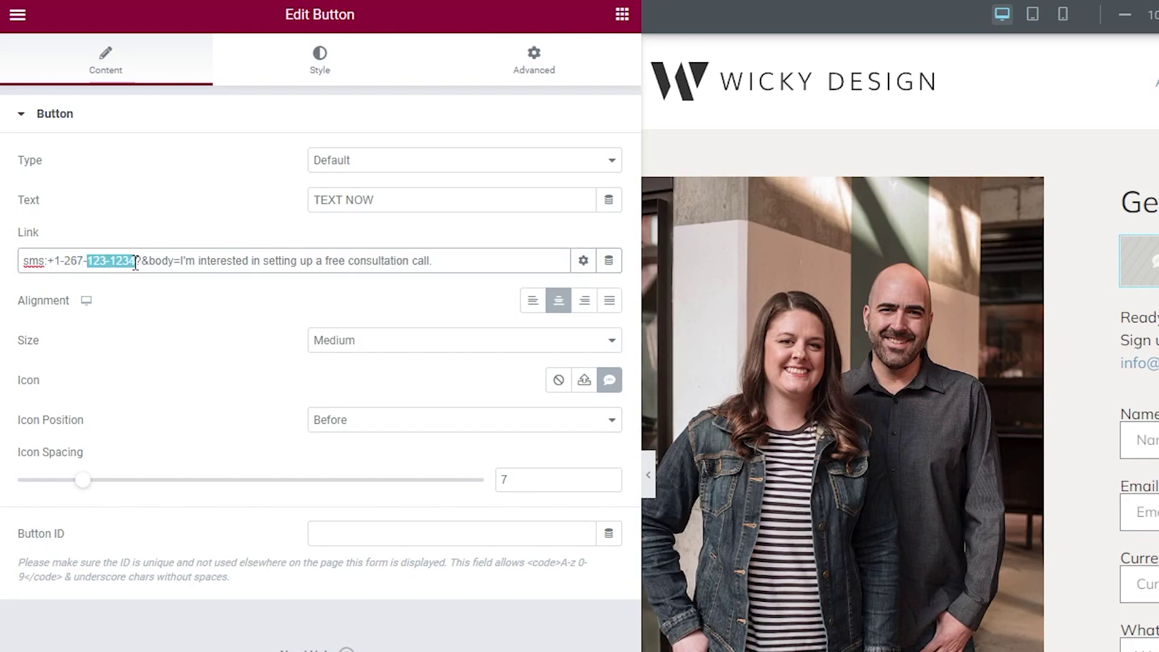
{"action": "left_click", "coordinate": [162, 261]}
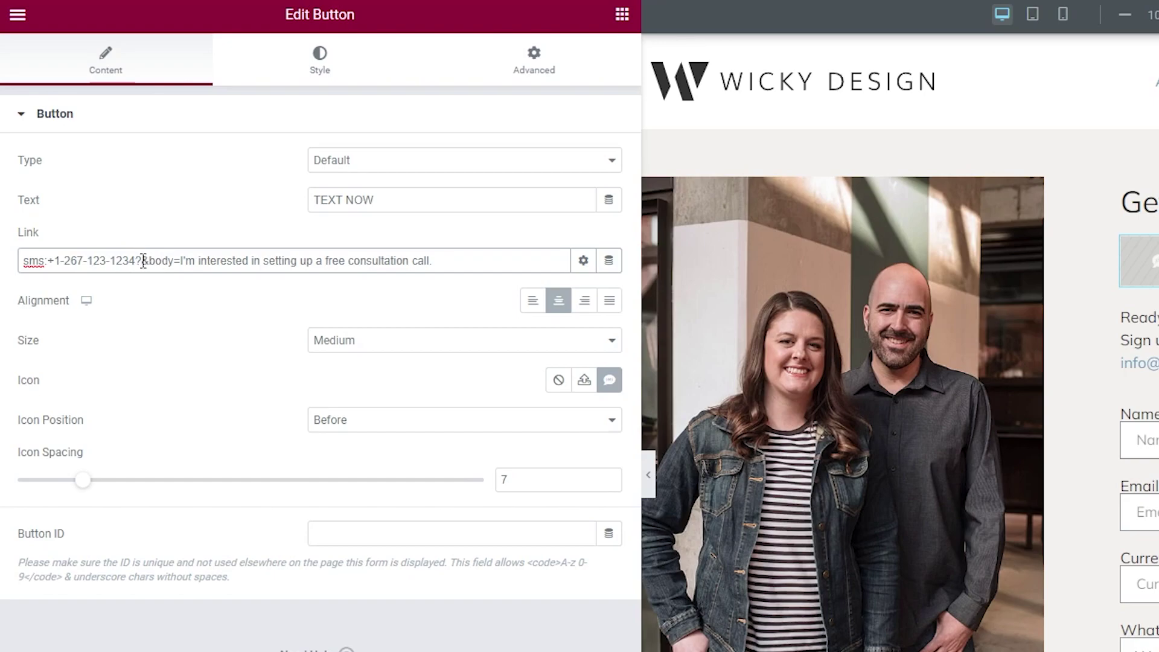
{"action": "left_click_drag", "start_coordinate": [134, 261], "coordinate": [464, 258]}
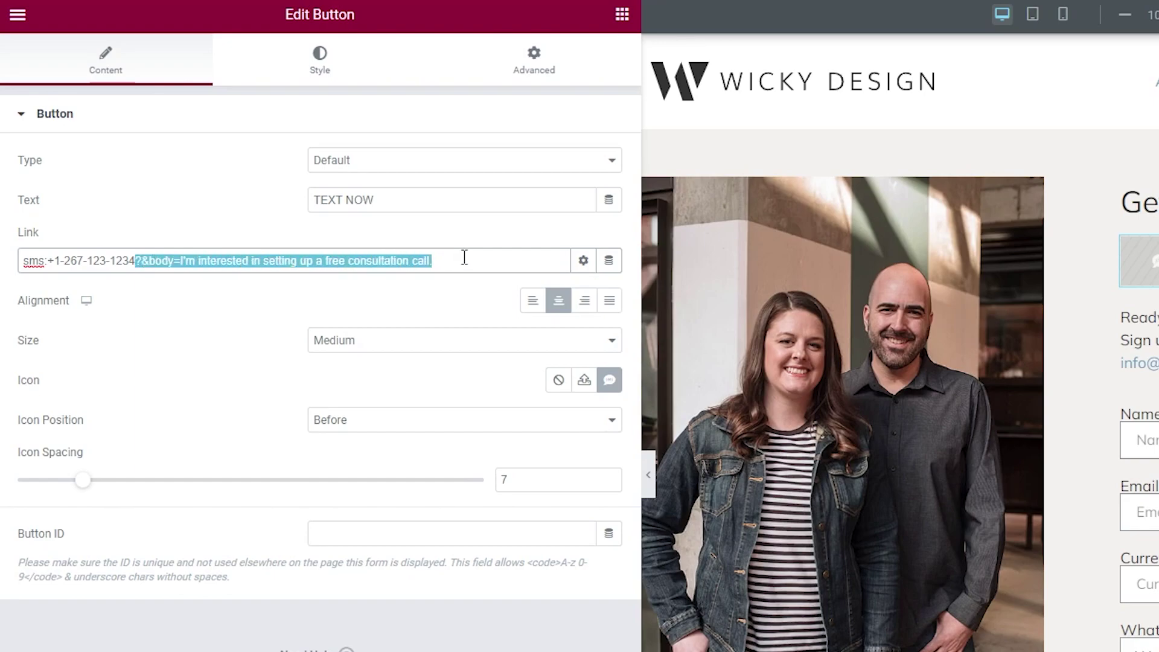
{"action": "left_click", "coordinate": [169, 260]}
{"action": "left_click", "coordinate": [199, 261]}
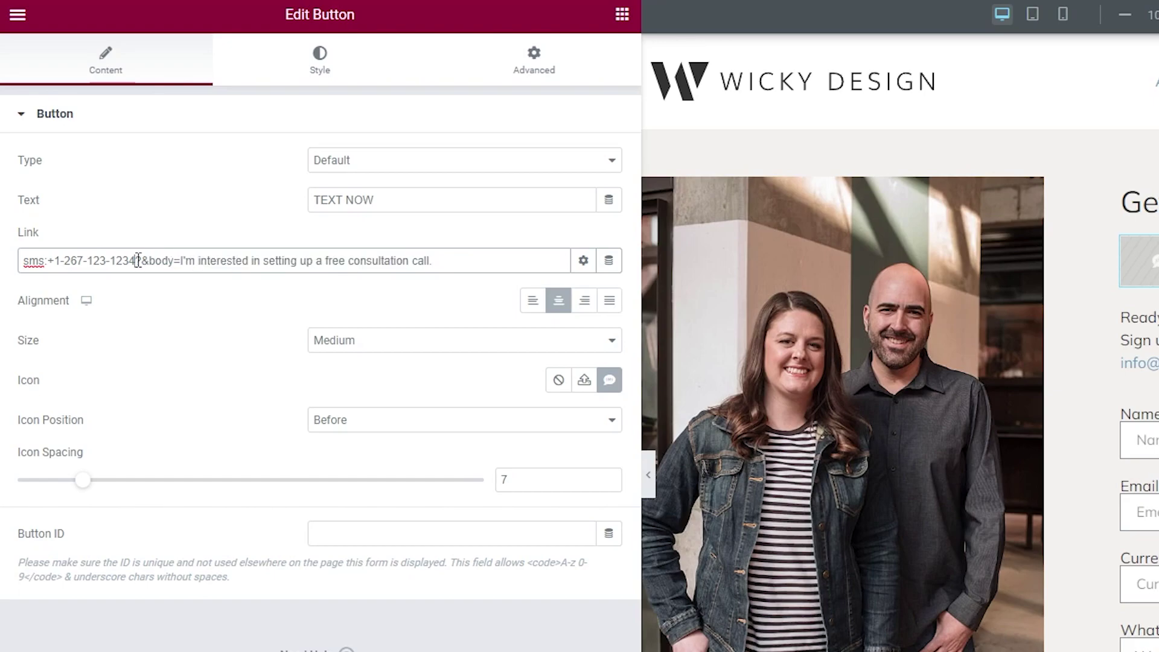
{"action": "left_click_drag", "start_coordinate": [135, 261], "coordinate": [150, 262]}
{"action": "left_click", "coordinate": [159, 262]}
{"action": "left_click_drag", "start_coordinate": [200, 261], "coordinate": [443, 259]}
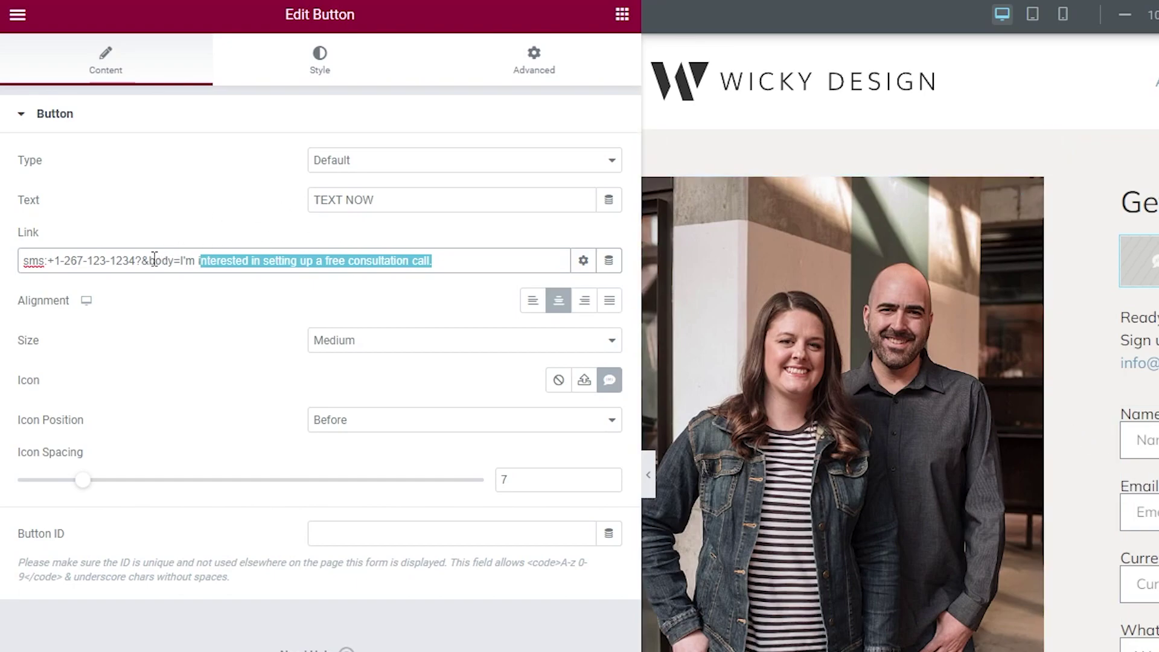
{"action": "left_click_drag", "start_coordinate": [143, 260], "coordinate": [136, 260]}
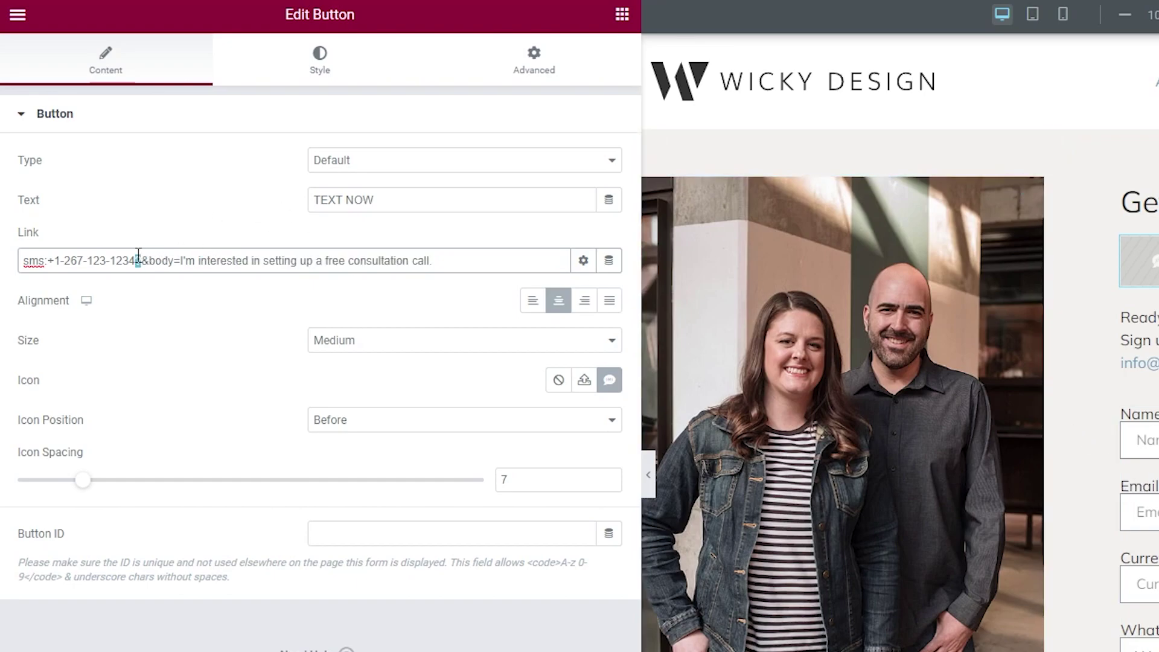
{"action": "left_click", "coordinate": [150, 262]}
{"action": "left_click_drag", "start_coordinate": [135, 260], "coordinate": [148, 262]}
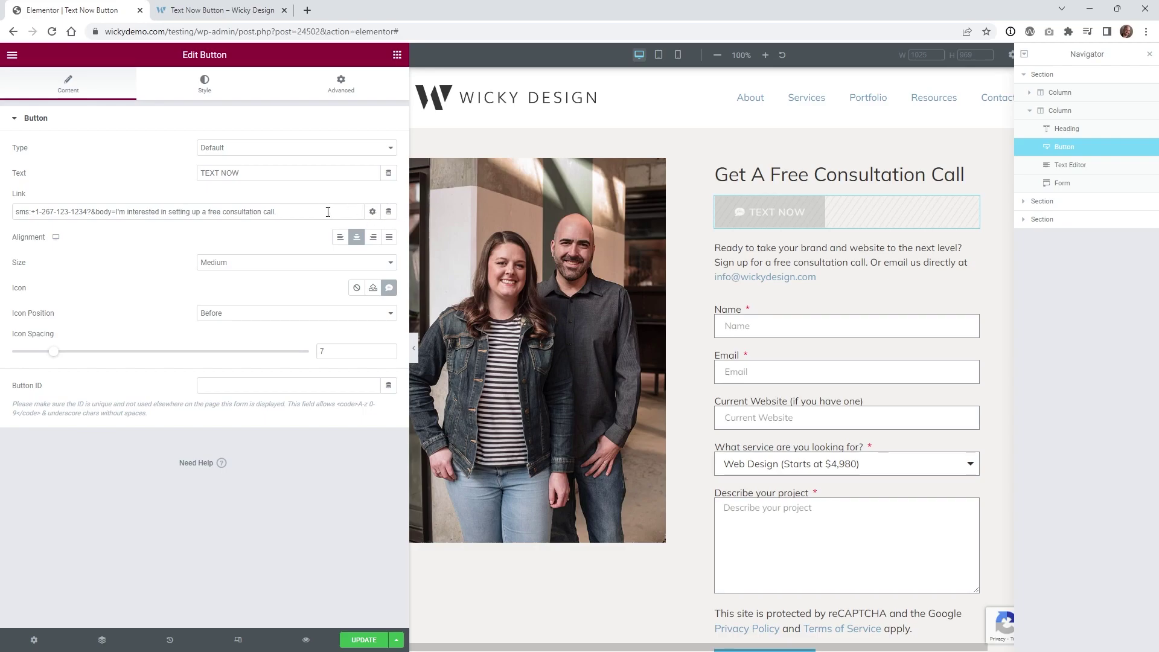
Step: Replace the typed link with the Contact URL dynamic tag and open its settings
{"action": "left_click_drag", "start_coordinate": [328, 212], "coordinate": [5, 239]}
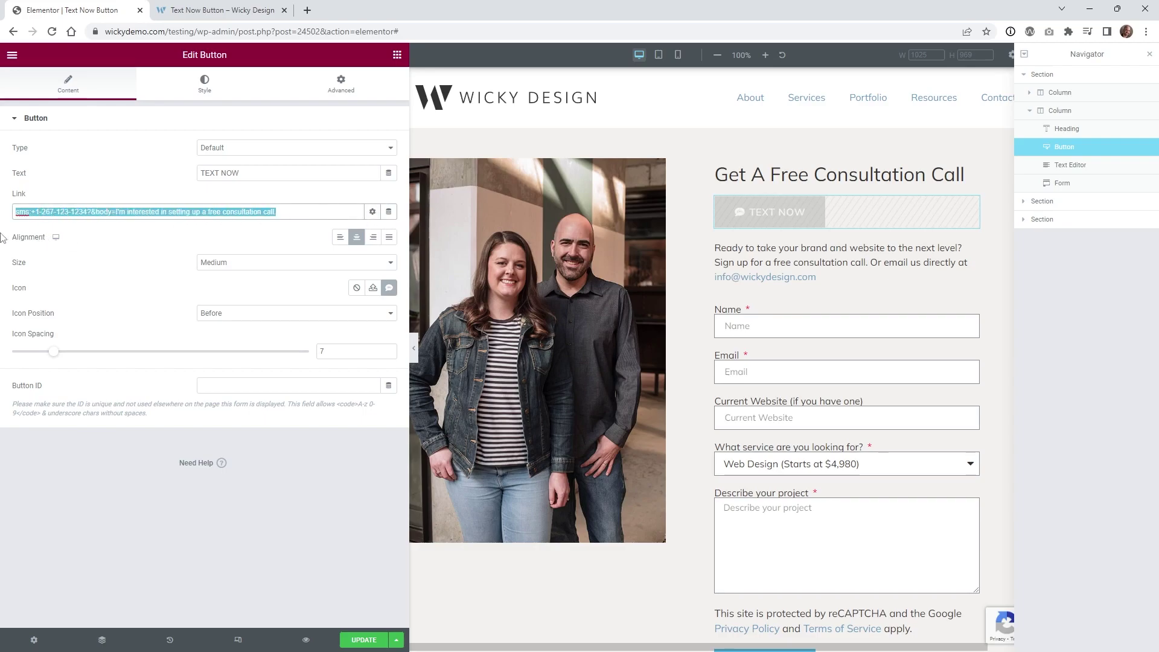
{"action": "left_click", "coordinate": [389, 212]}
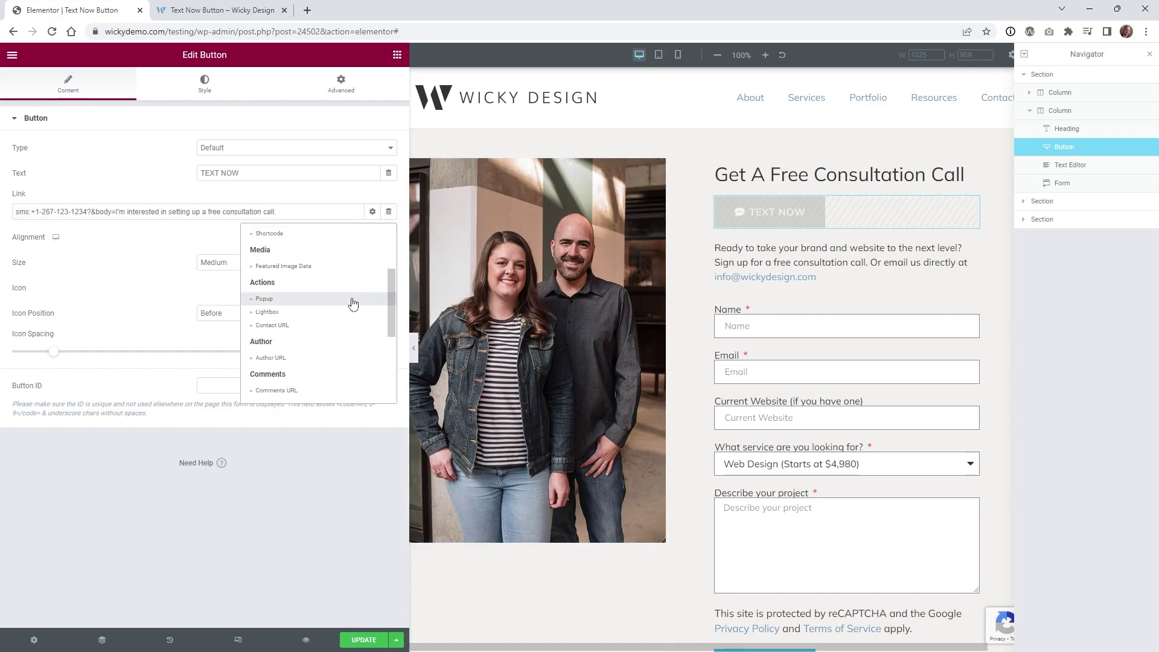
{"action": "left_click", "coordinate": [276, 328]}
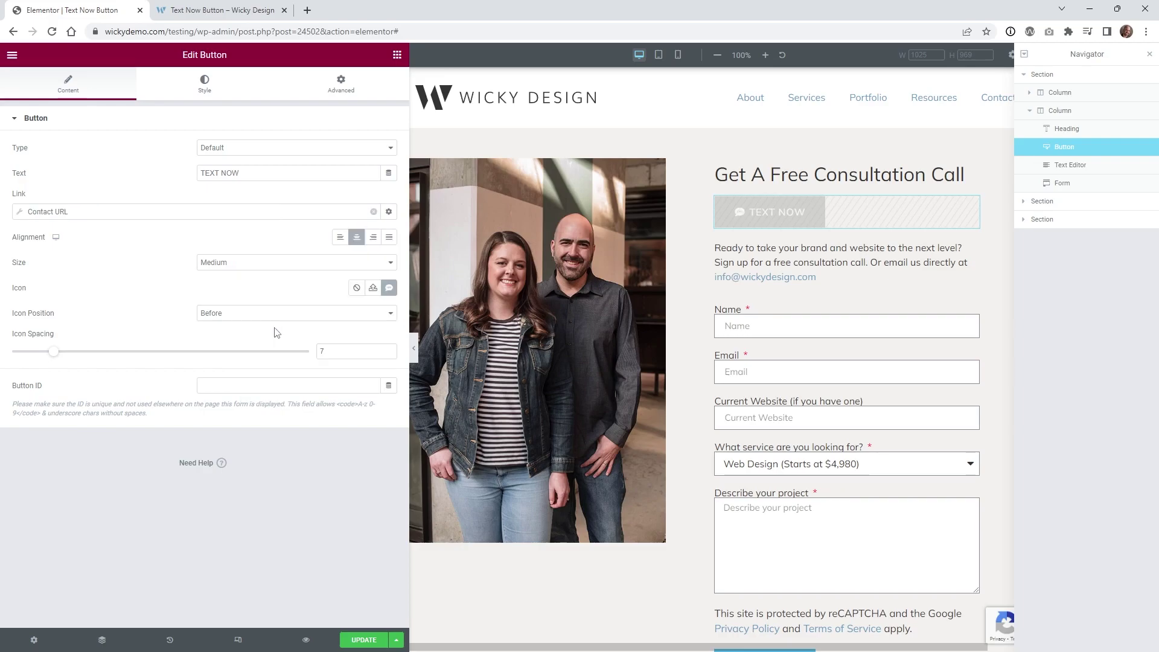
{"action": "left_click", "coordinate": [82, 216]}
Step: Set the Contact URL type to SMS and enter the business phone number
{"action": "left_click", "coordinate": [125, 268]}
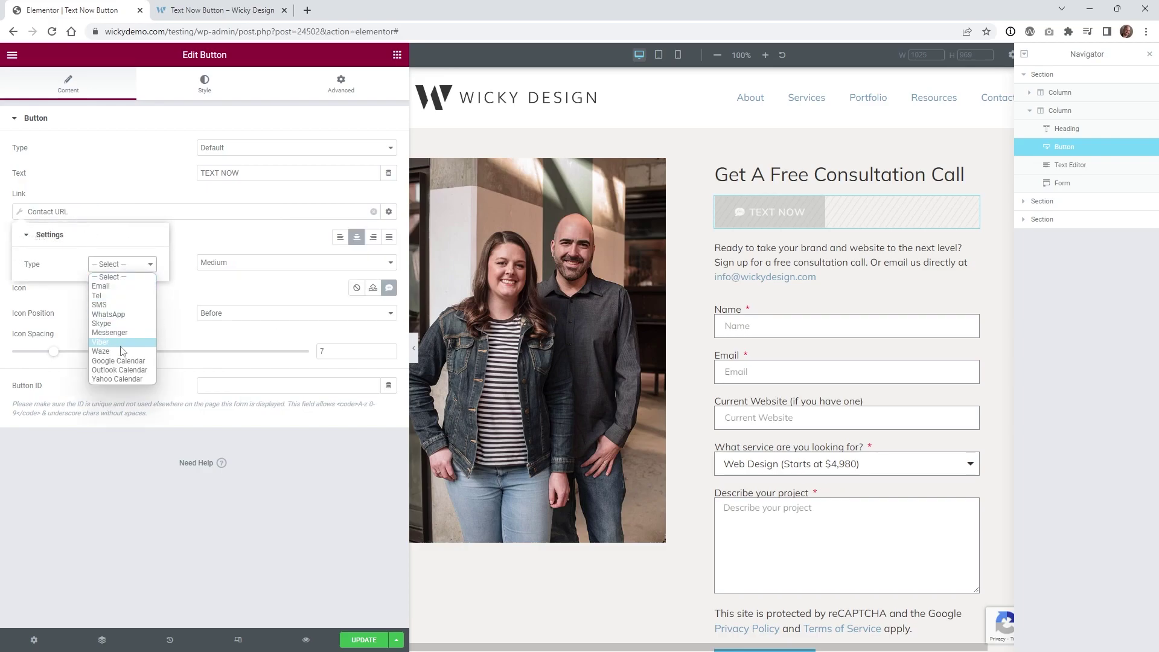
{"action": "left_click", "coordinate": [108, 303]}
{"action": "left_click", "coordinate": [111, 289]}
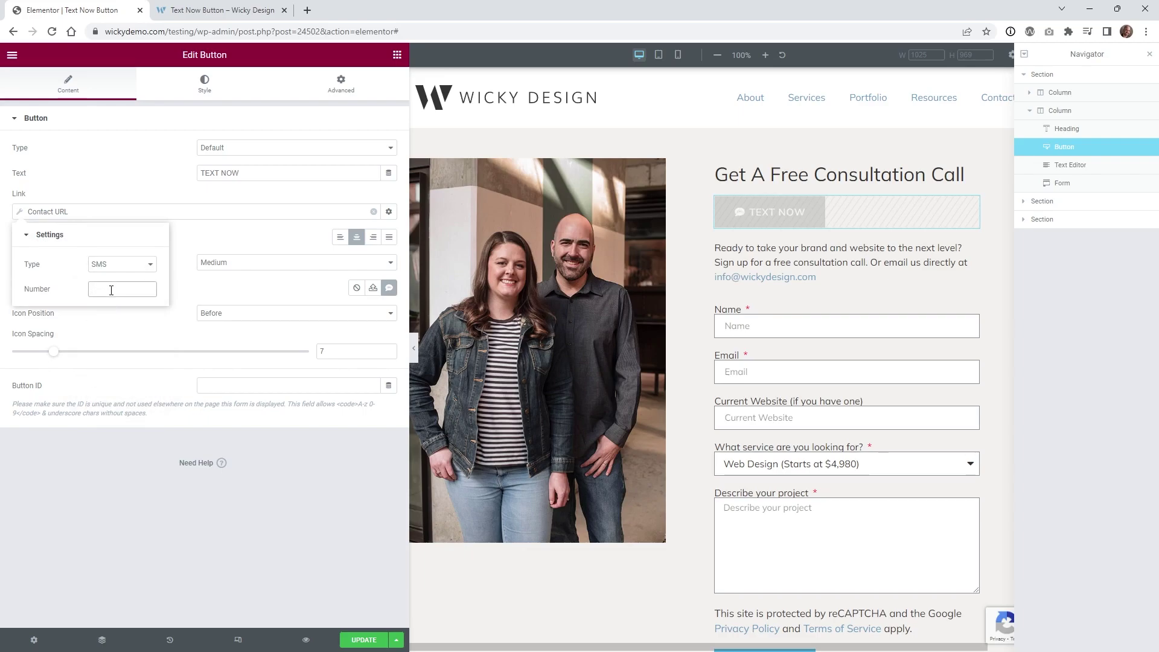
{"action": "key", "text": "ctrl+v"}
{"action": "left_click_drag", "start_coordinate": [106, 290], "coordinate": [92, 289]}
{"action": "type", "text": "1-26"}
{"action": "left_click", "coordinate": [127, 288]}
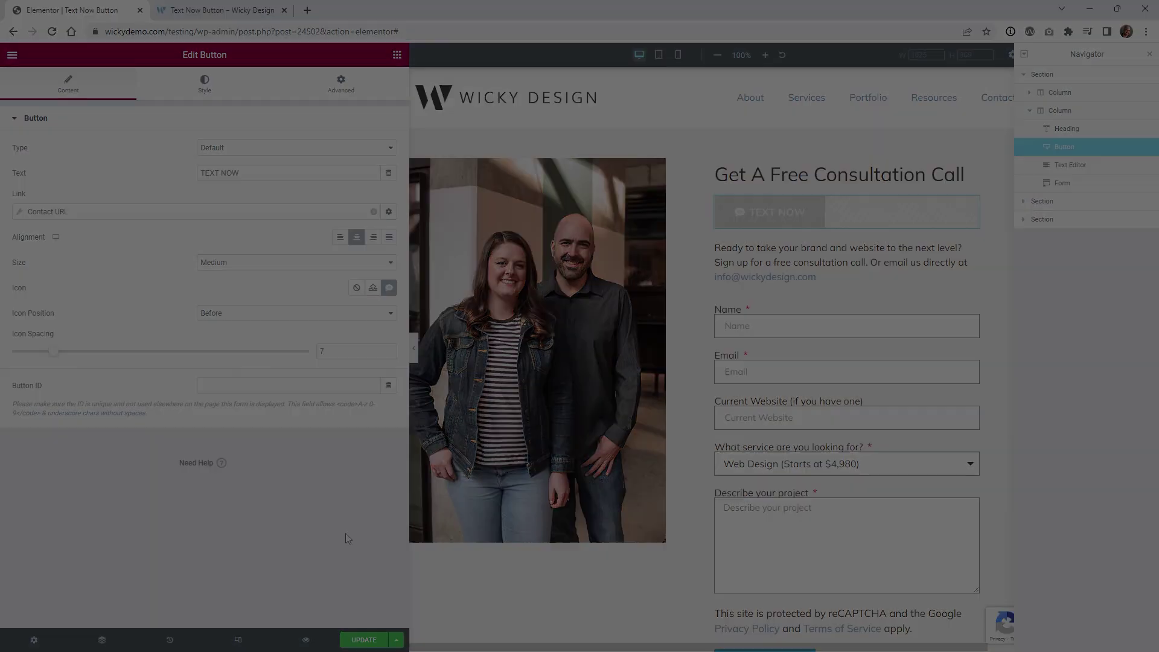
Step: Dismiss the Contact URL settings popover, keeping the SMS dynamic-tag link
{"action": "left_click", "coordinate": [281, 454]}
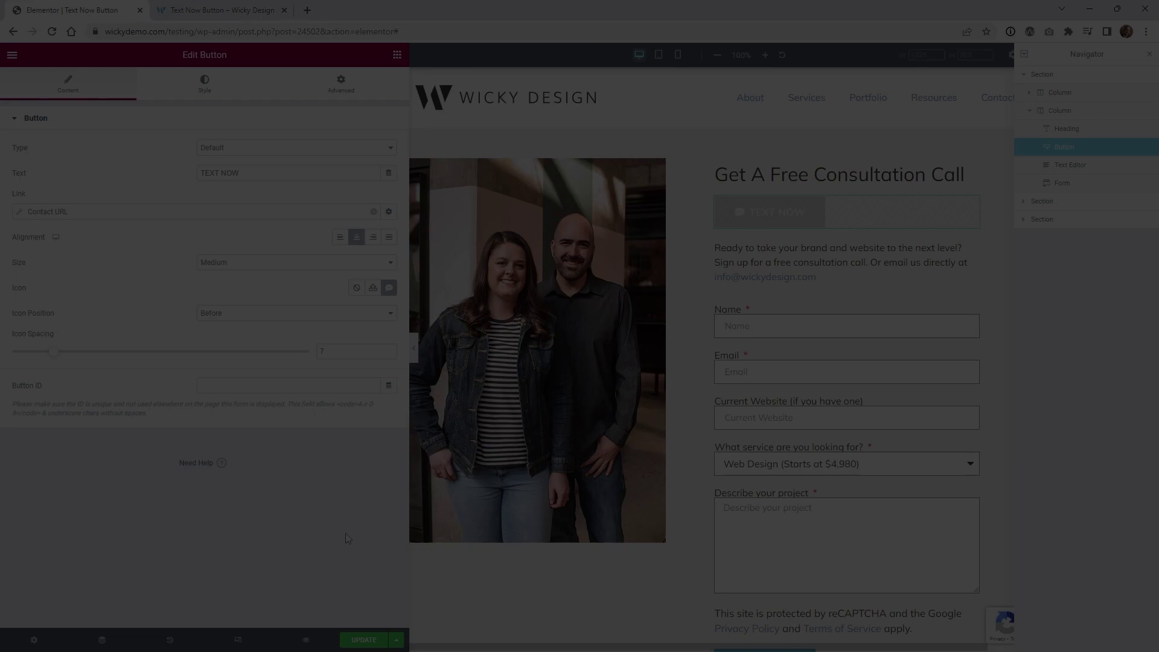